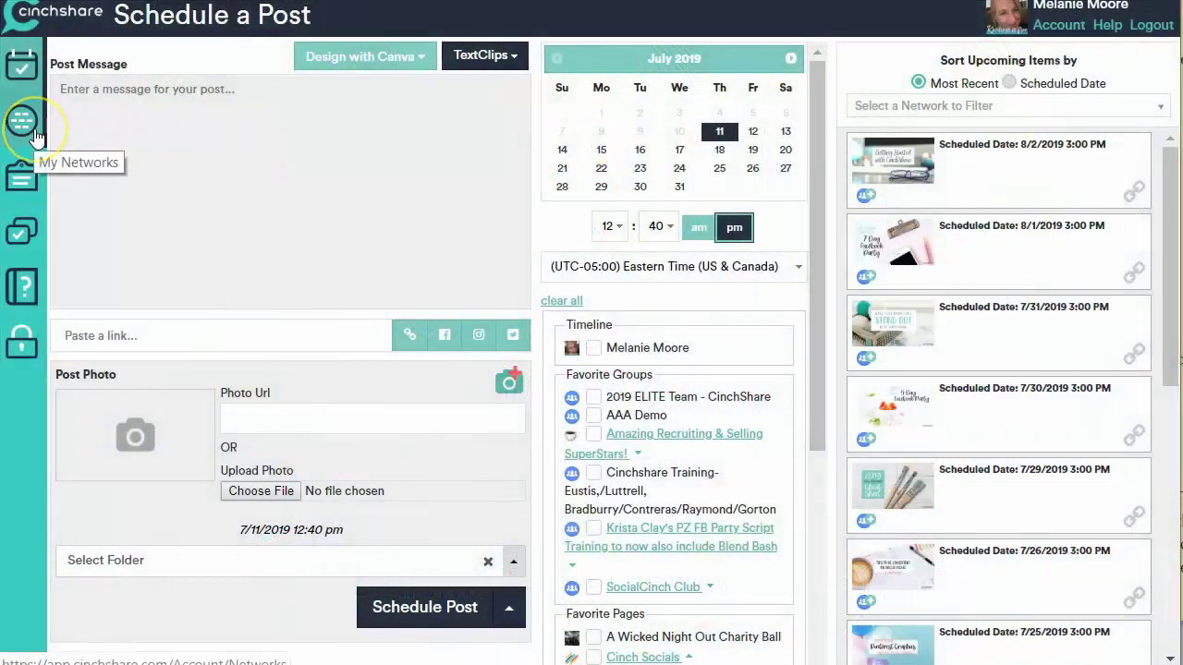
- Write 'Happy Thursday!' as the post message and attach the 'My week is basically' image from the funny folder
left_click(23, 59)
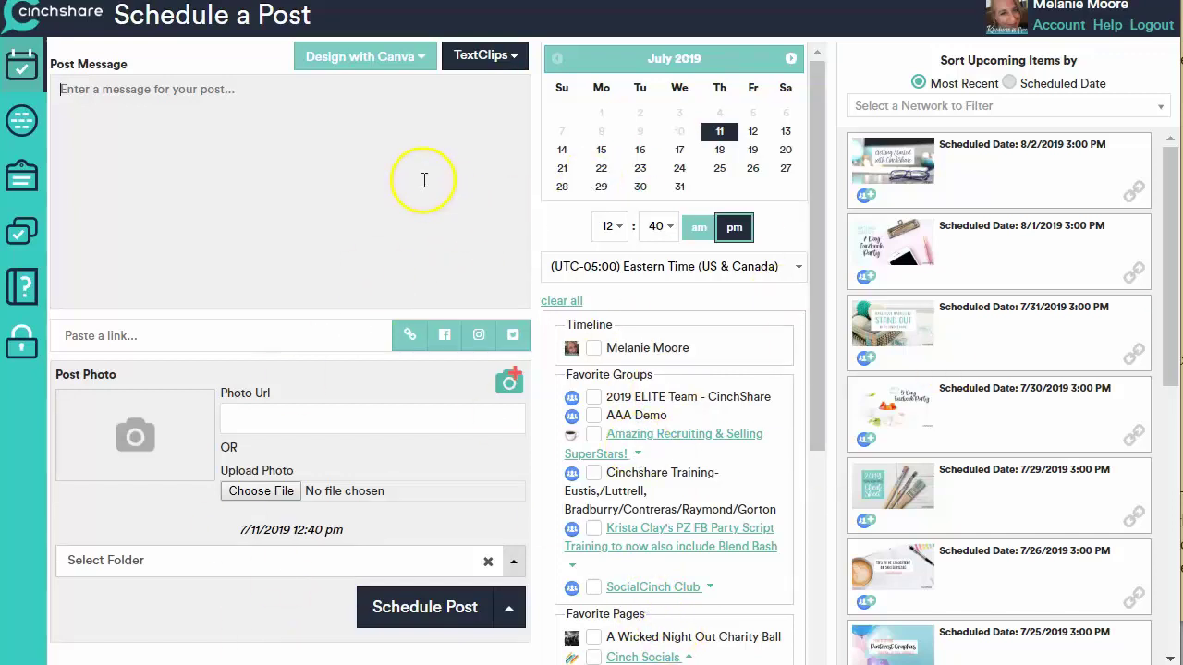
type("Happy Thursday!")
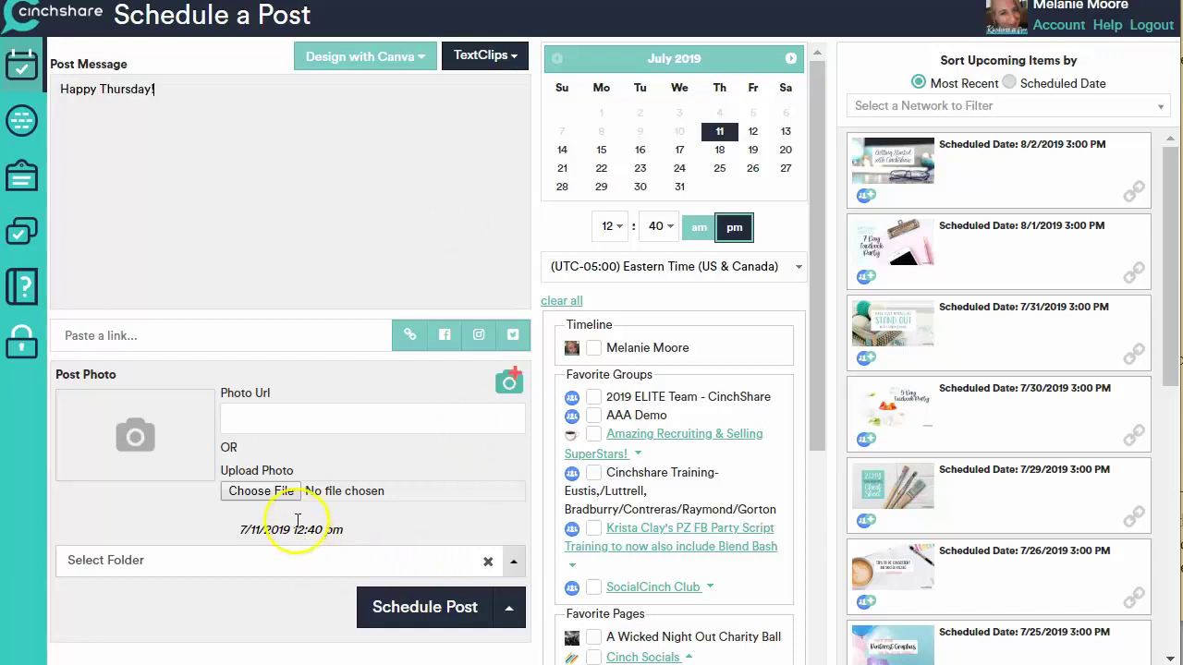
left_click(281, 490)
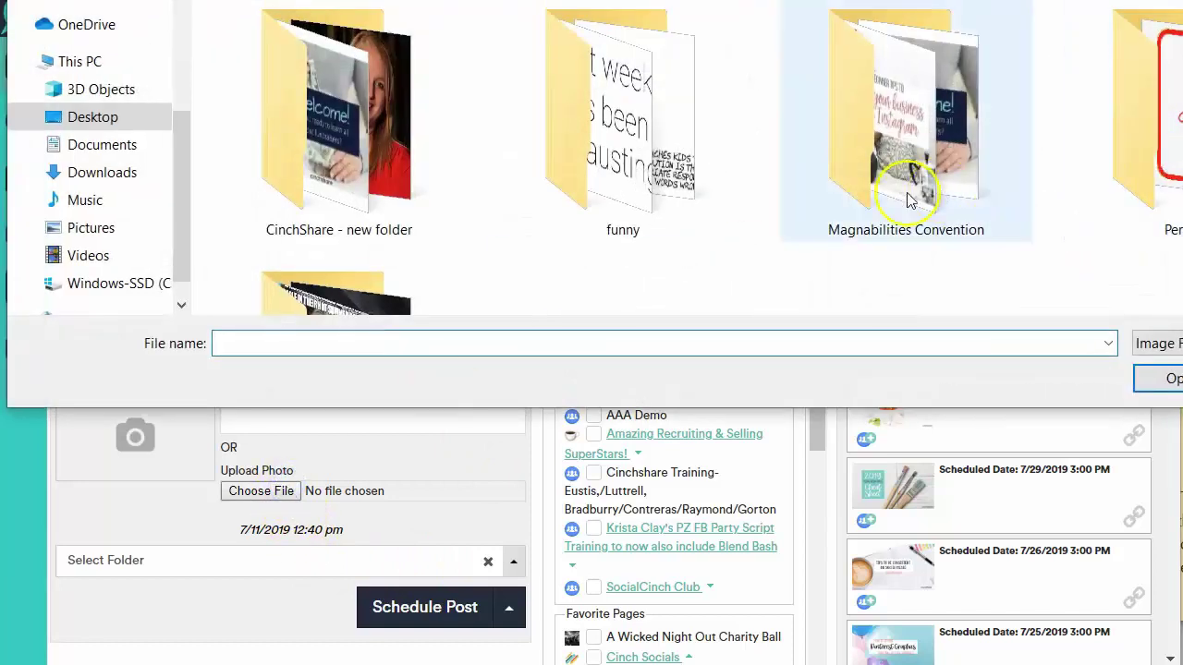
double_click(605, 212)
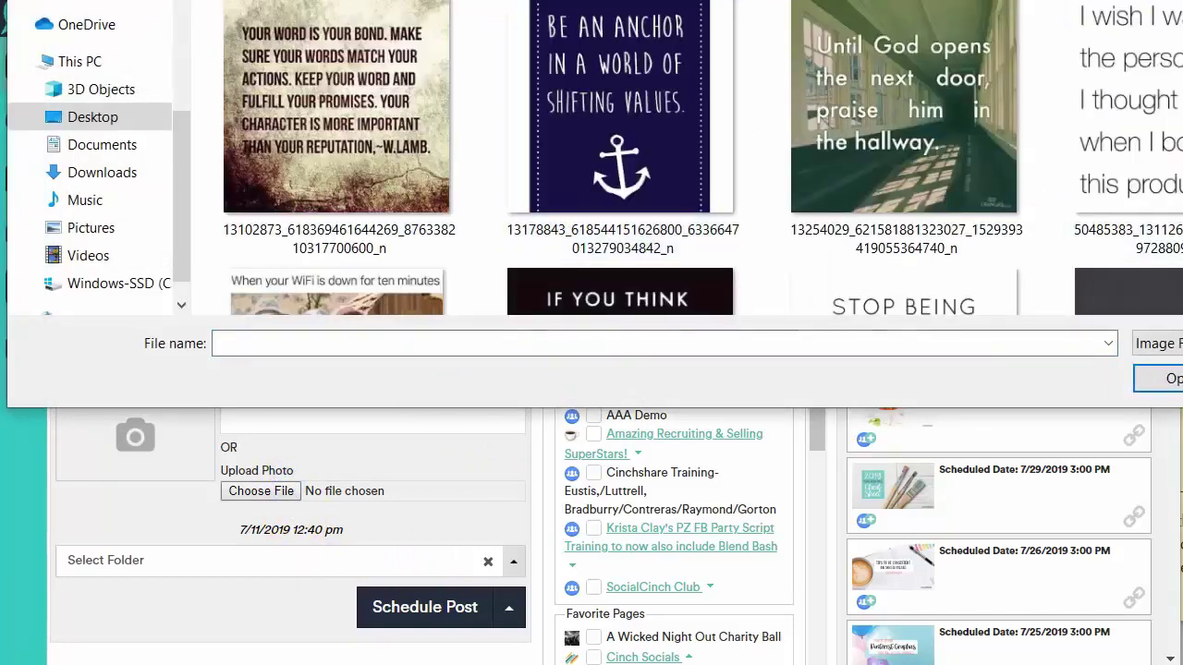
scroll(727, 222, "down", 5)
double_click(727, 222)
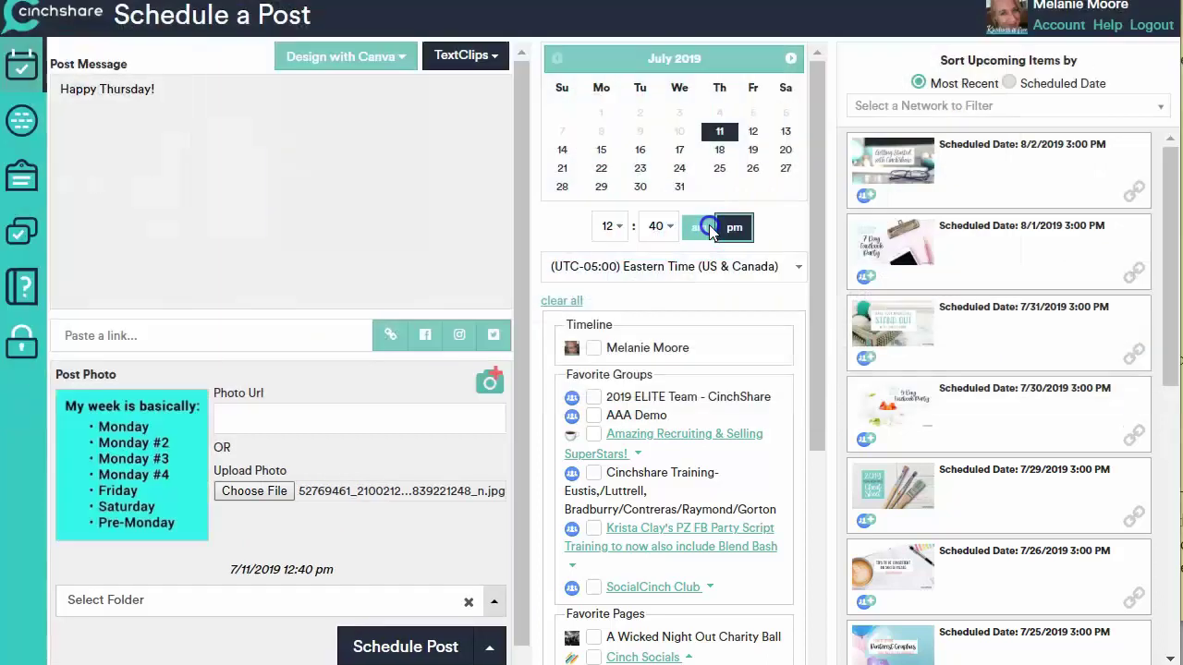
left_click(226, 497)
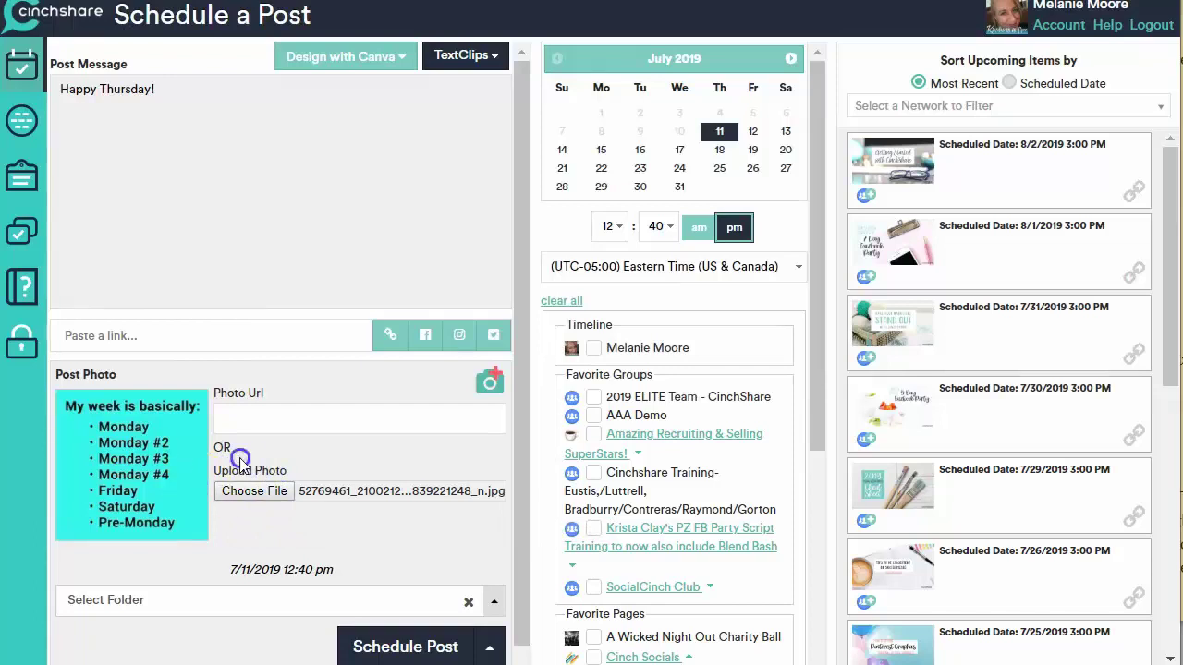
left_click(181, 174)
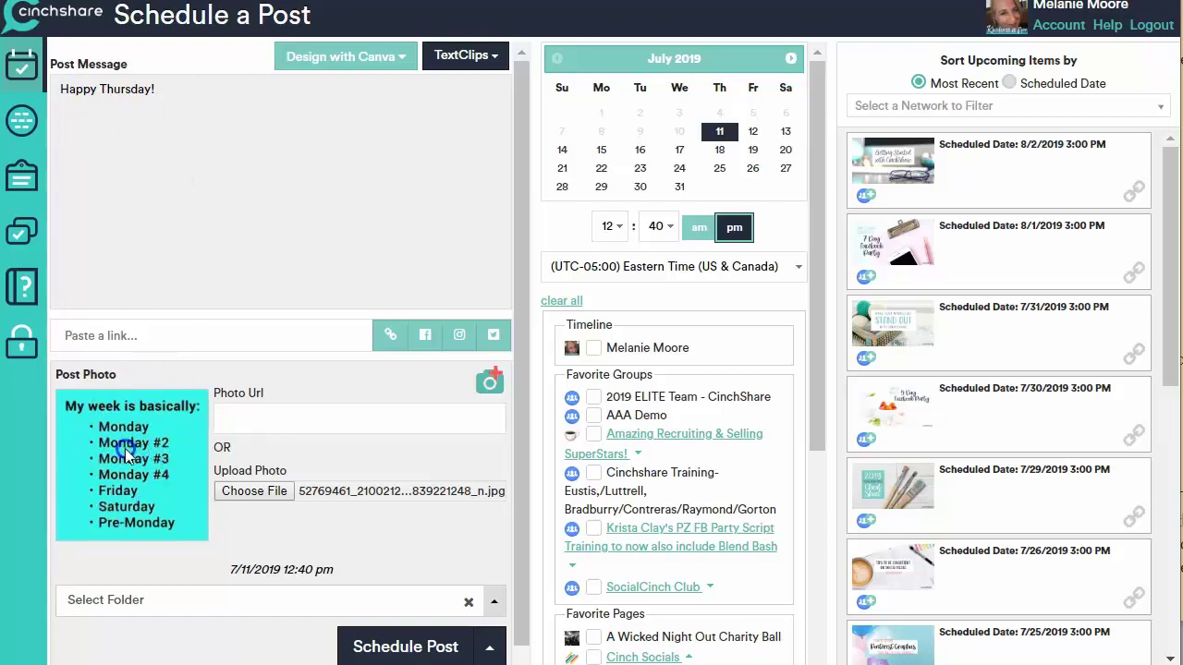
- Choose Saved from the Select Folder dropdown for the post
left_click(404, 610)
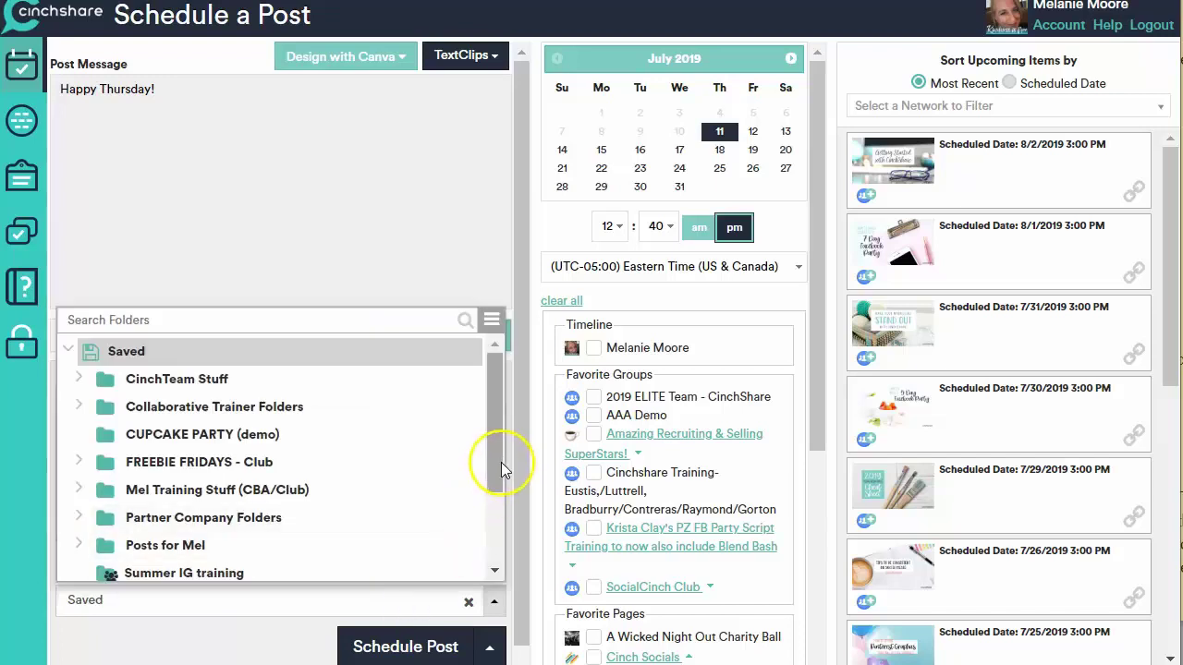
left_click_drag(501, 462, 483, 435)
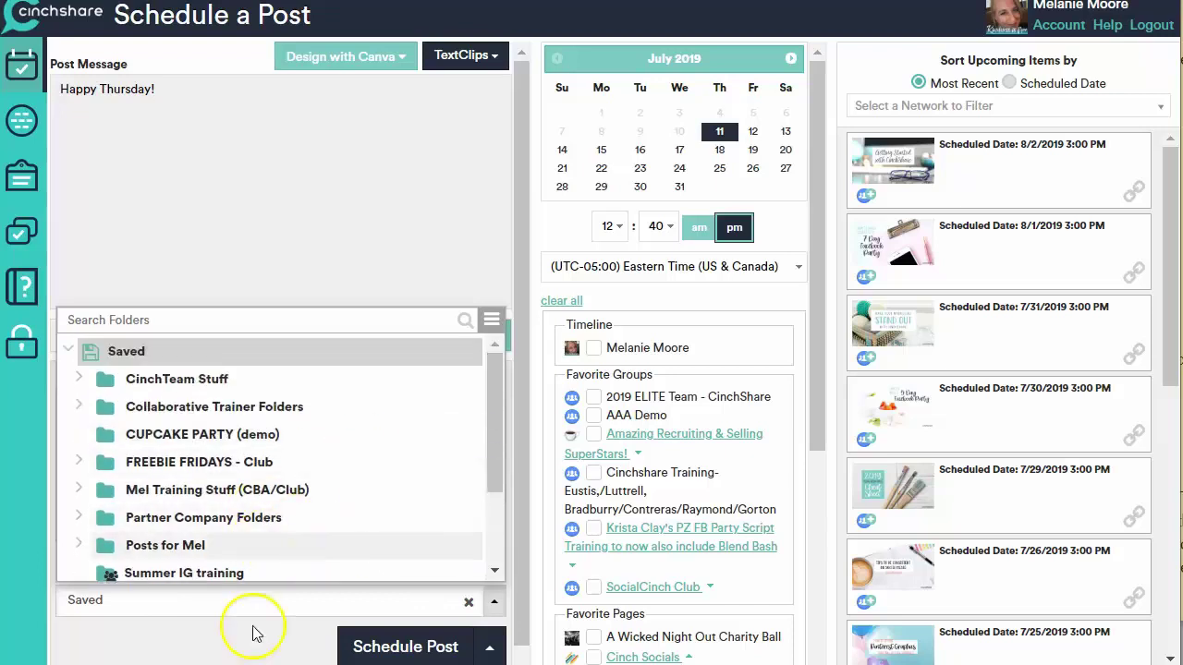
left_click(215, 638)
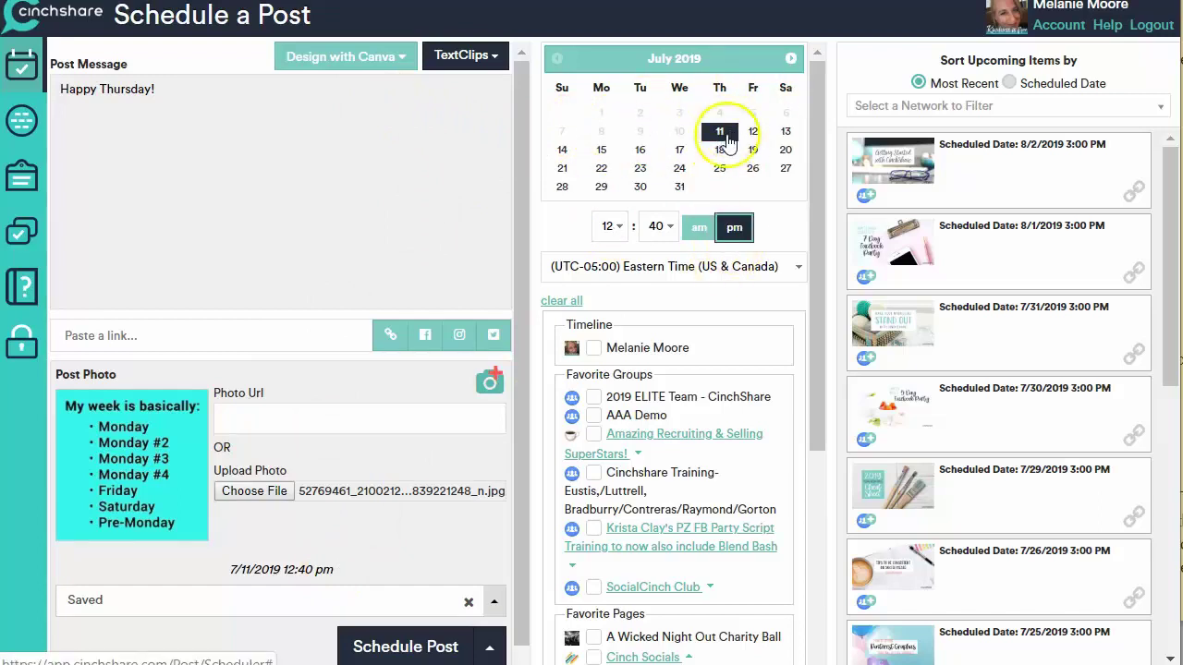
- Set the post time to 1:00 pm, keeping the Eastern Time (US & Canada) zone
left_click(613, 229)
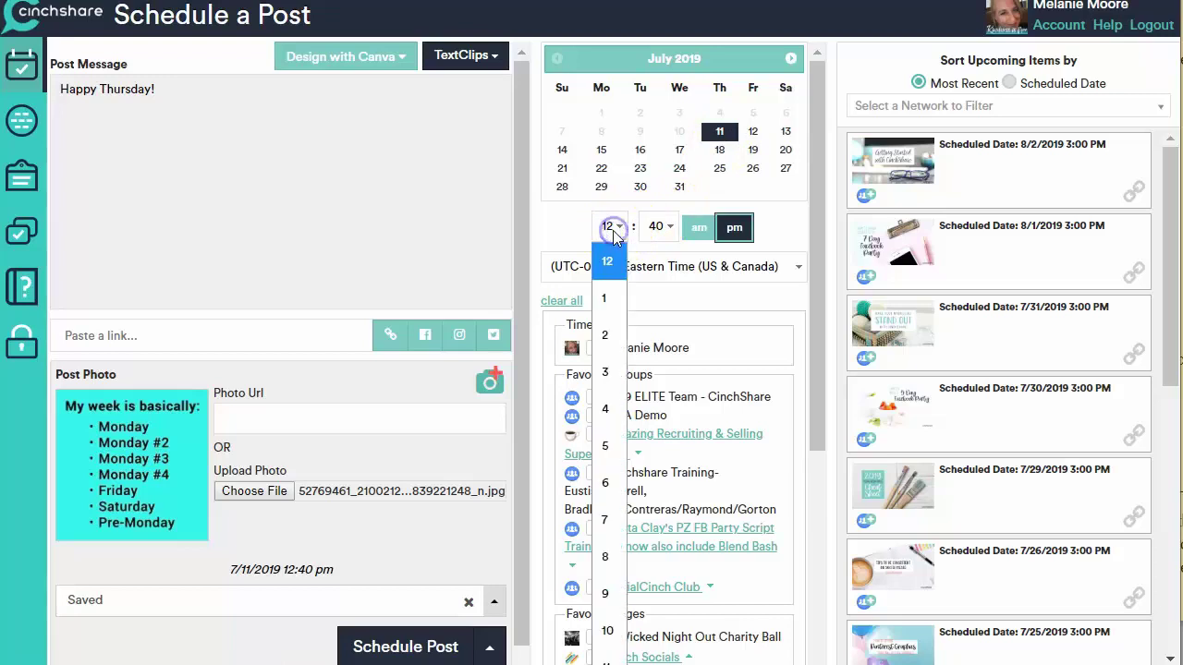
left_click(603, 298)
left_click(661, 226)
left_click_drag(676, 499, 673, 259)
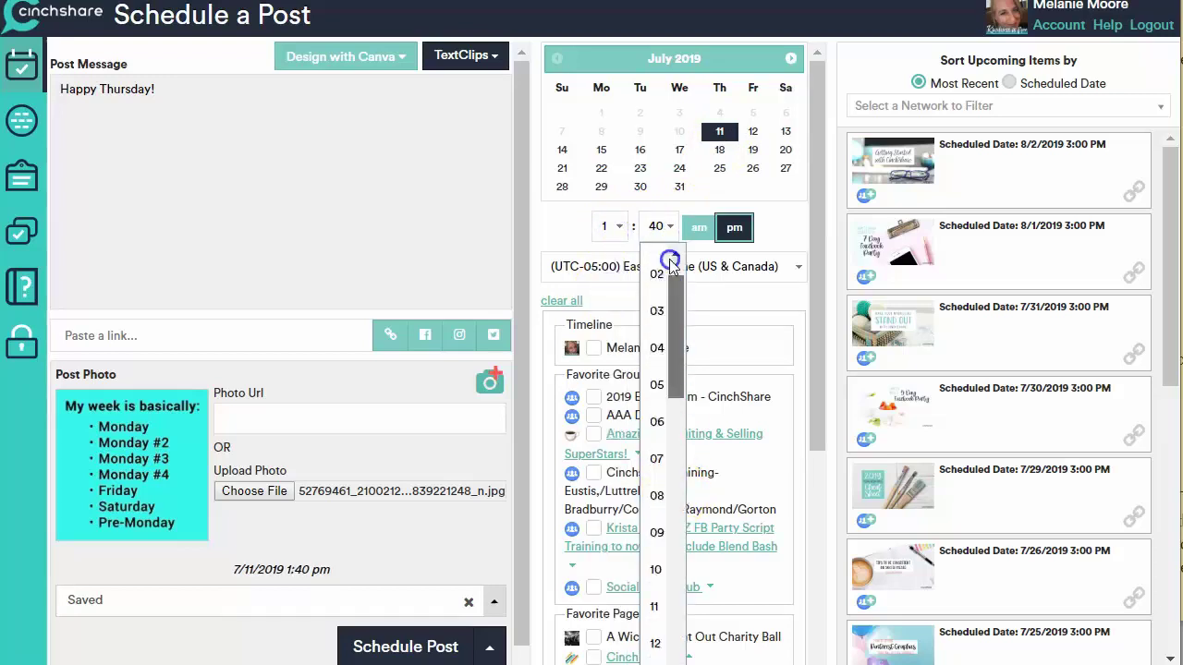
left_click(656, 261)
left_click(742, 236)
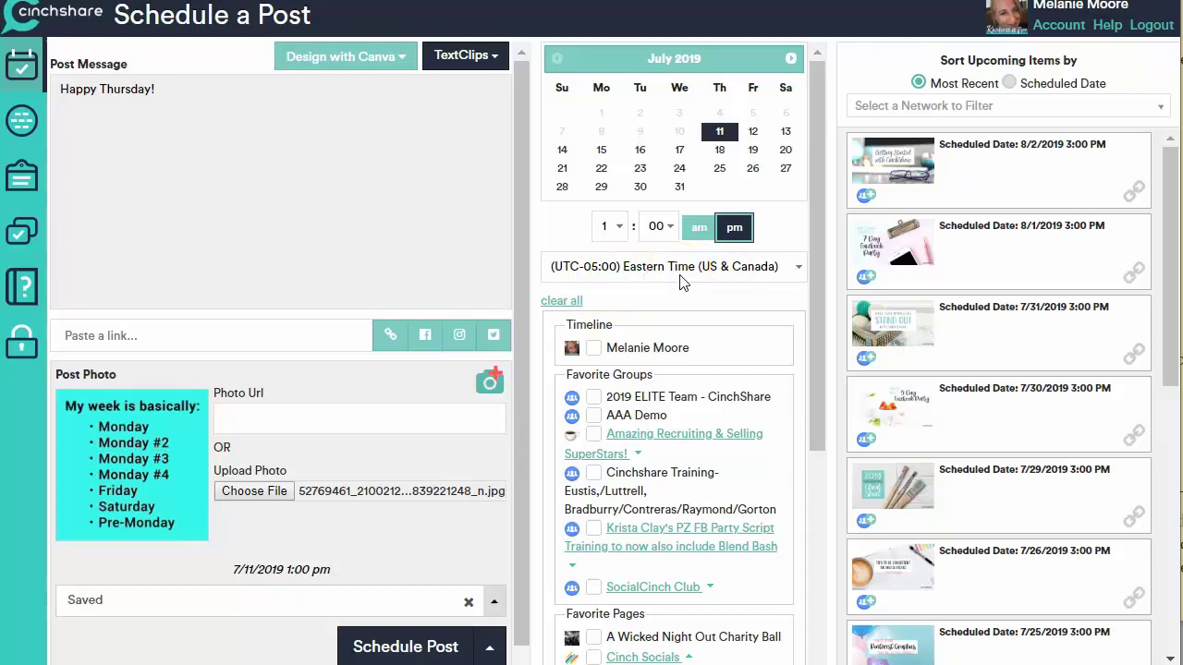
left_click(798, 270)
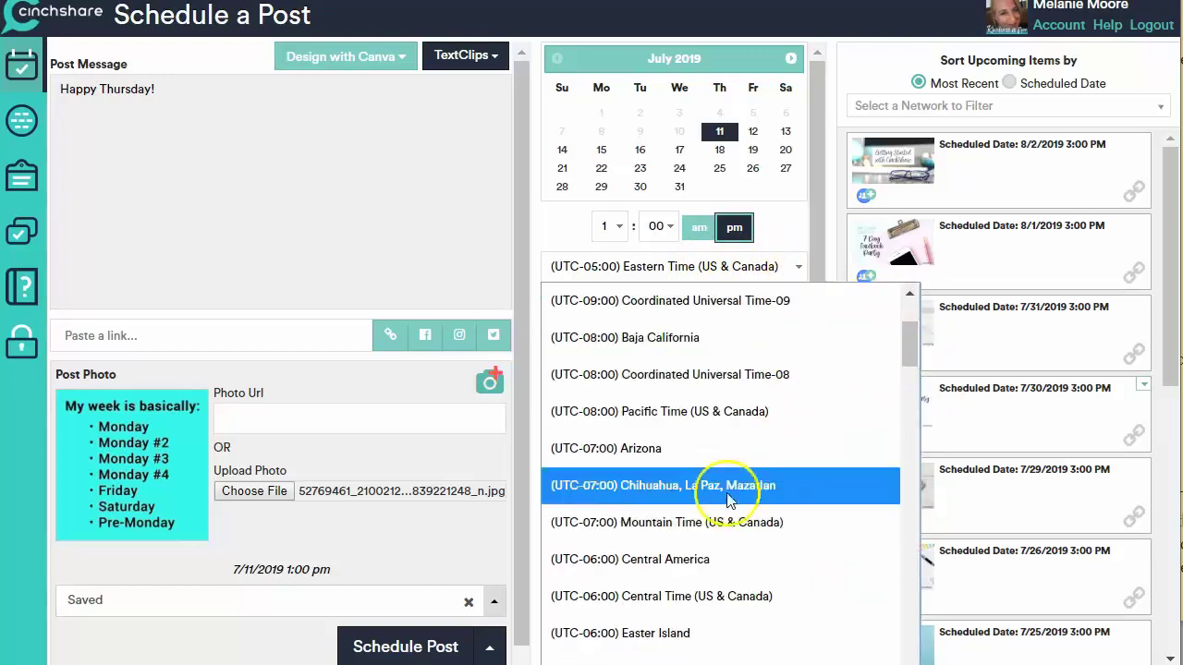
left_click(708, 272)
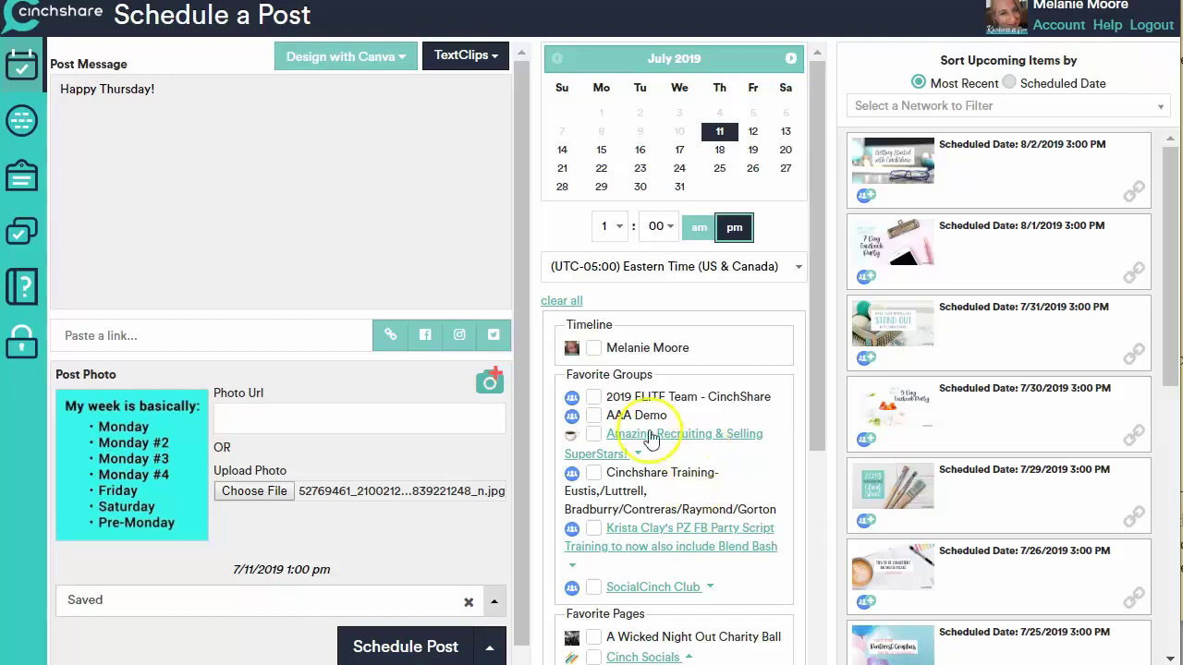
- Tick the AAA Demo favorite group and scroll through the remaining network options
left_click(591, 417)
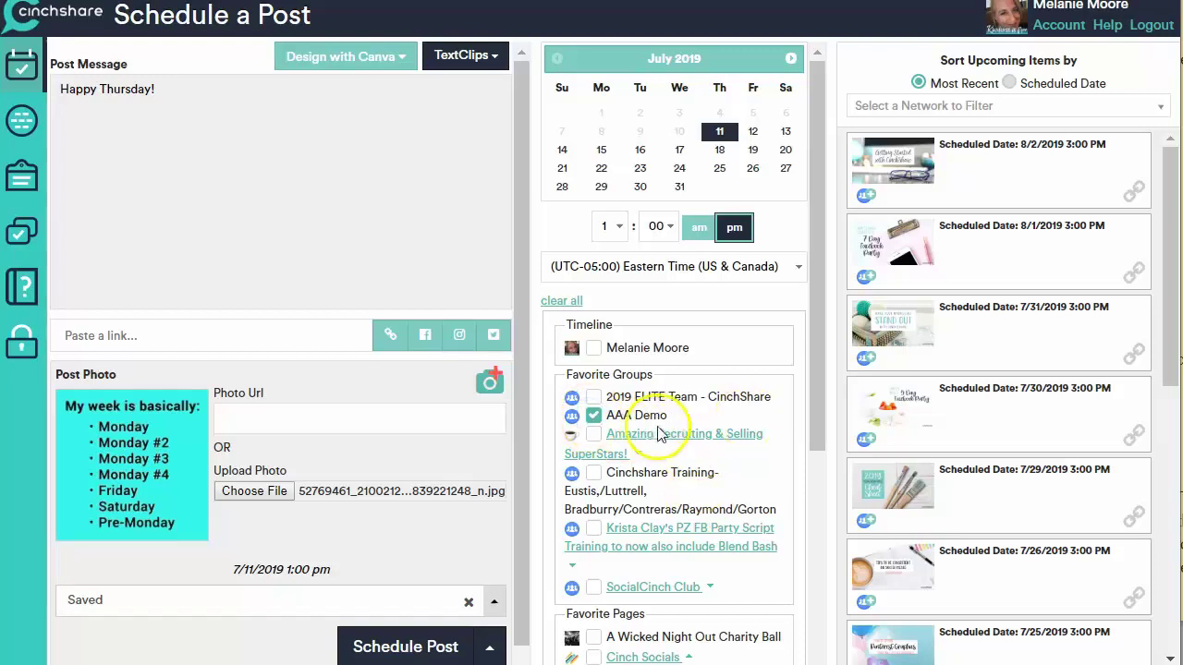
left_click_drag(814, 411, 825, 515)
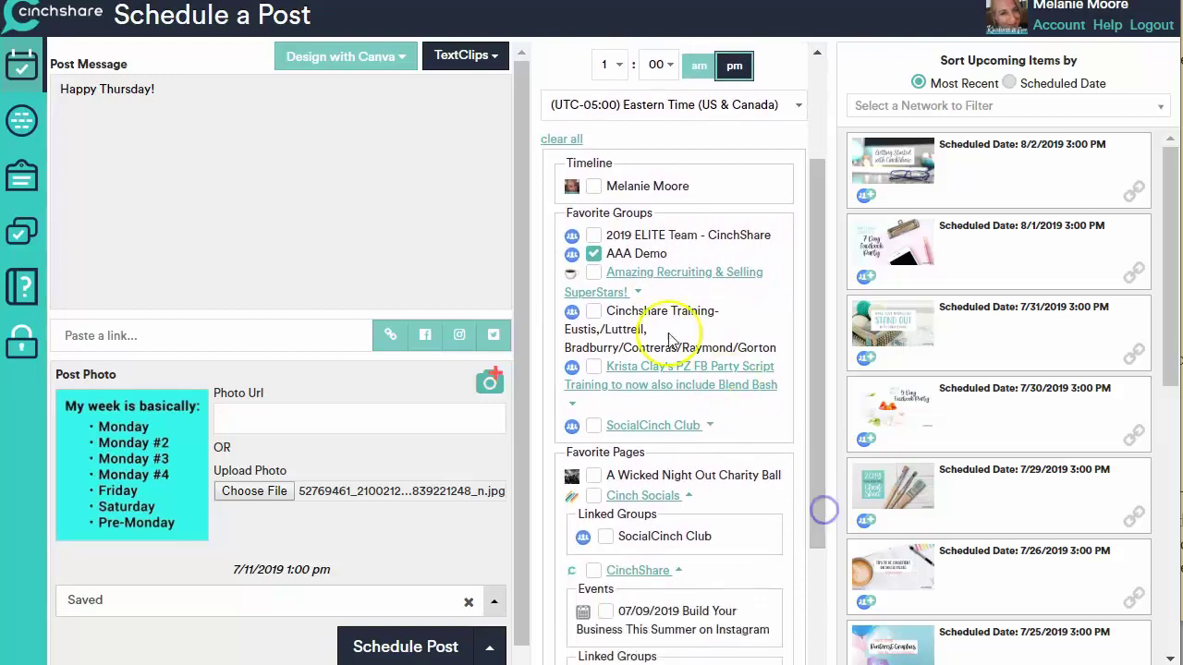
left_click_drag(819, 394, 829, 527)
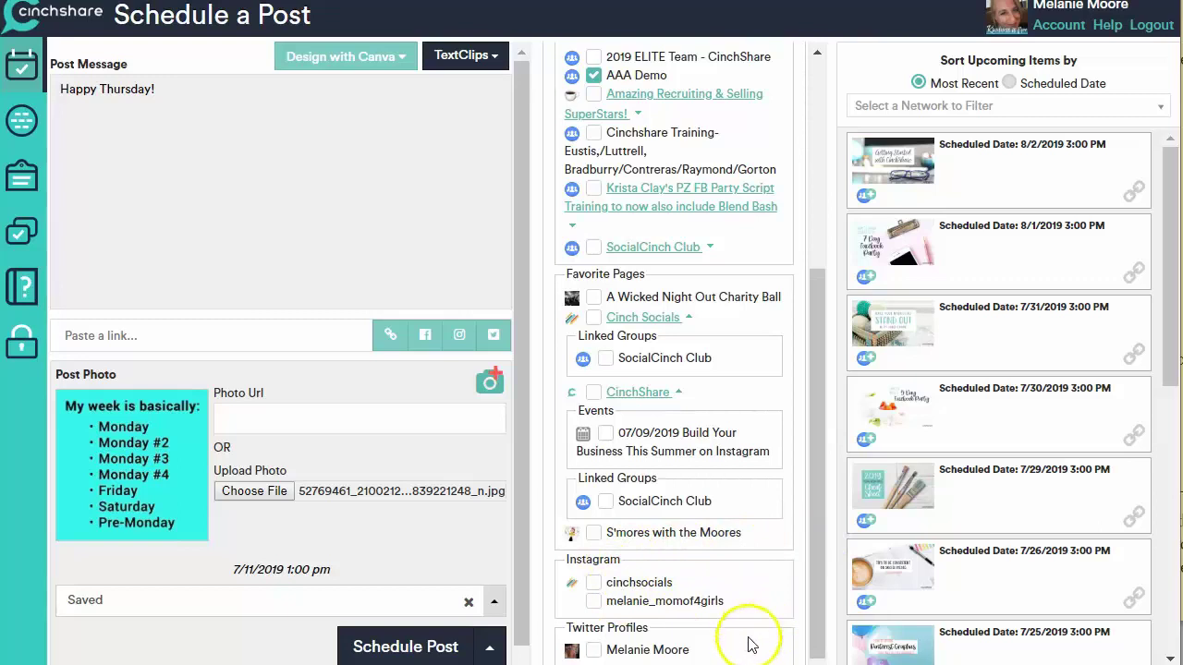
left_click_drag(818, 453, 861, 216)
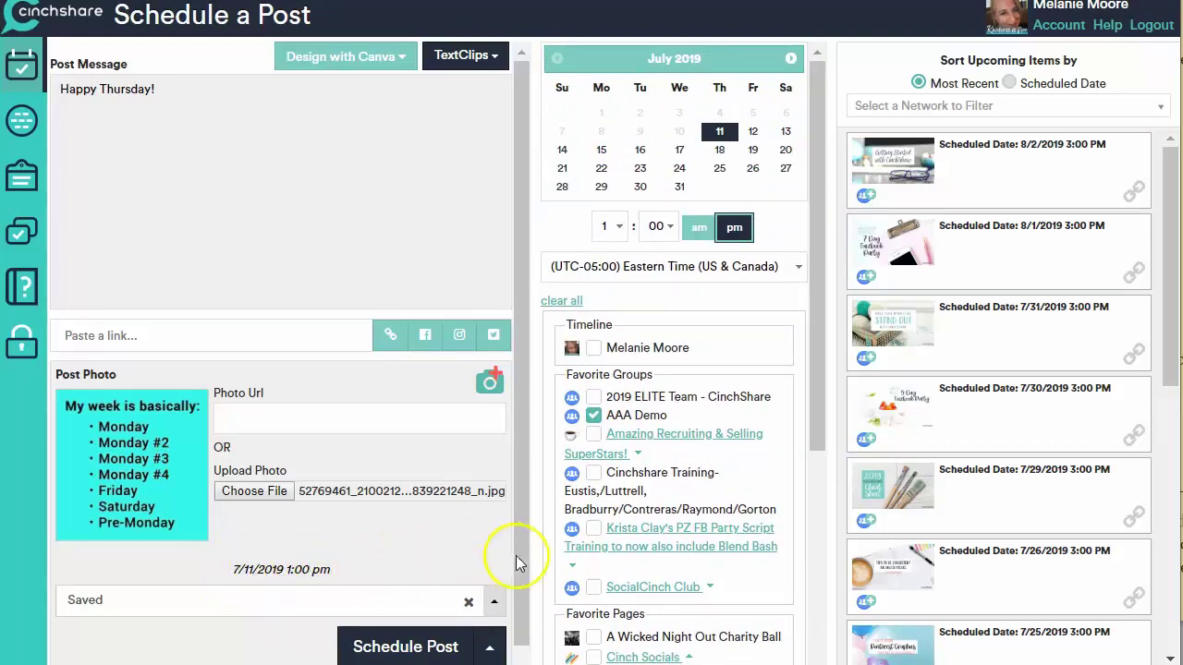
scroll(516, 555, "down", 1)
- Schedule the post, then check the group shown for each upcoming item
left_click(413, 636)
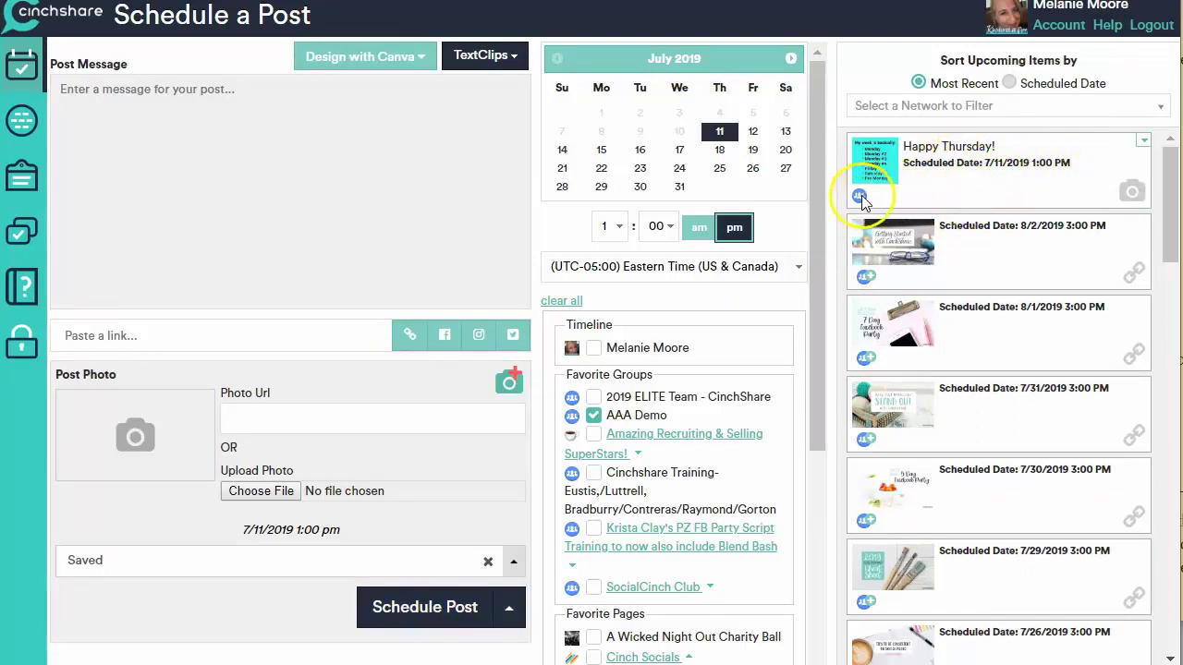
mouse_move(861, 200)
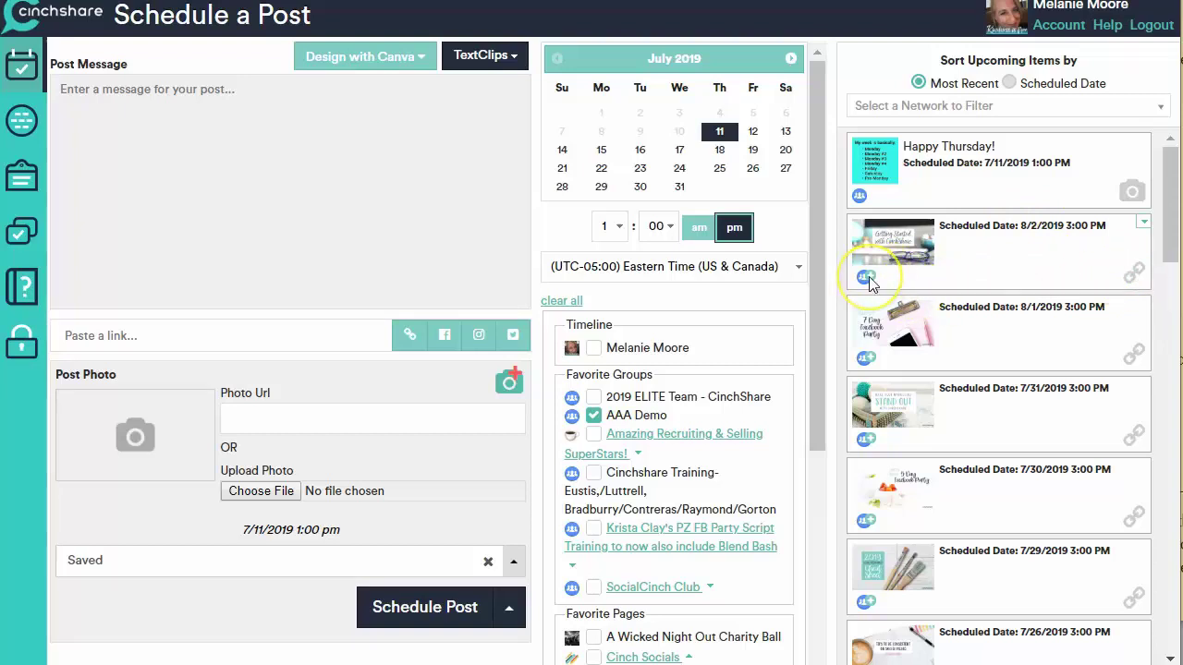
mouse_move(868, 281)
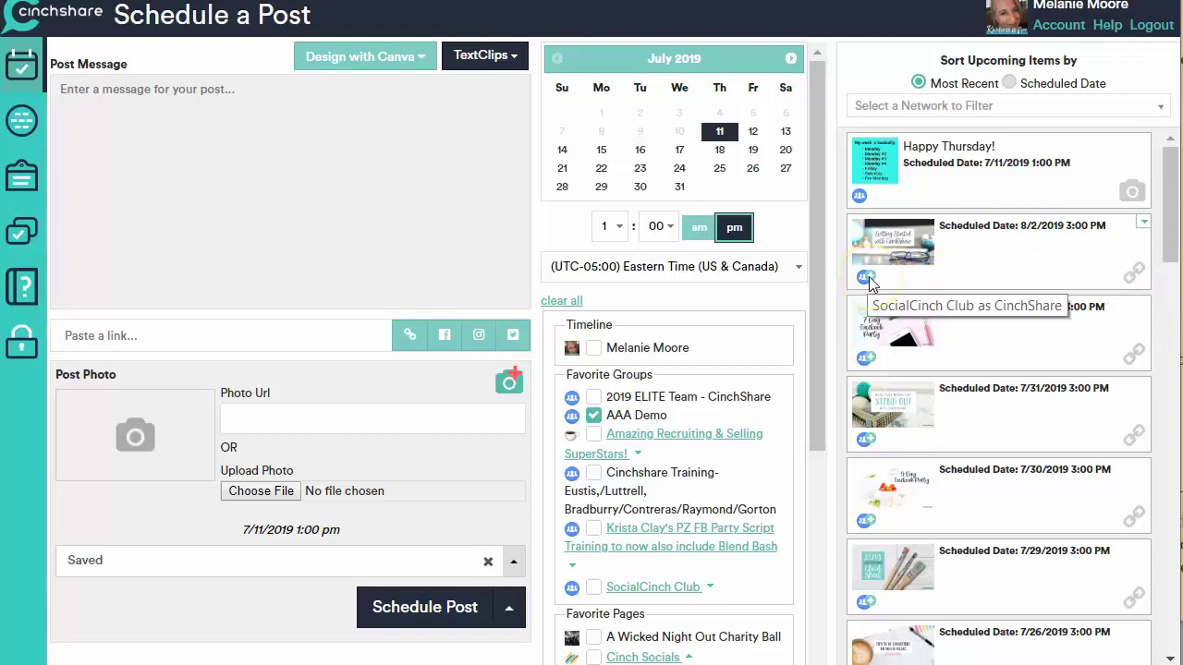
- Filter the upcoming items to the Group SocialCinch Club network
left_click(967, 108)
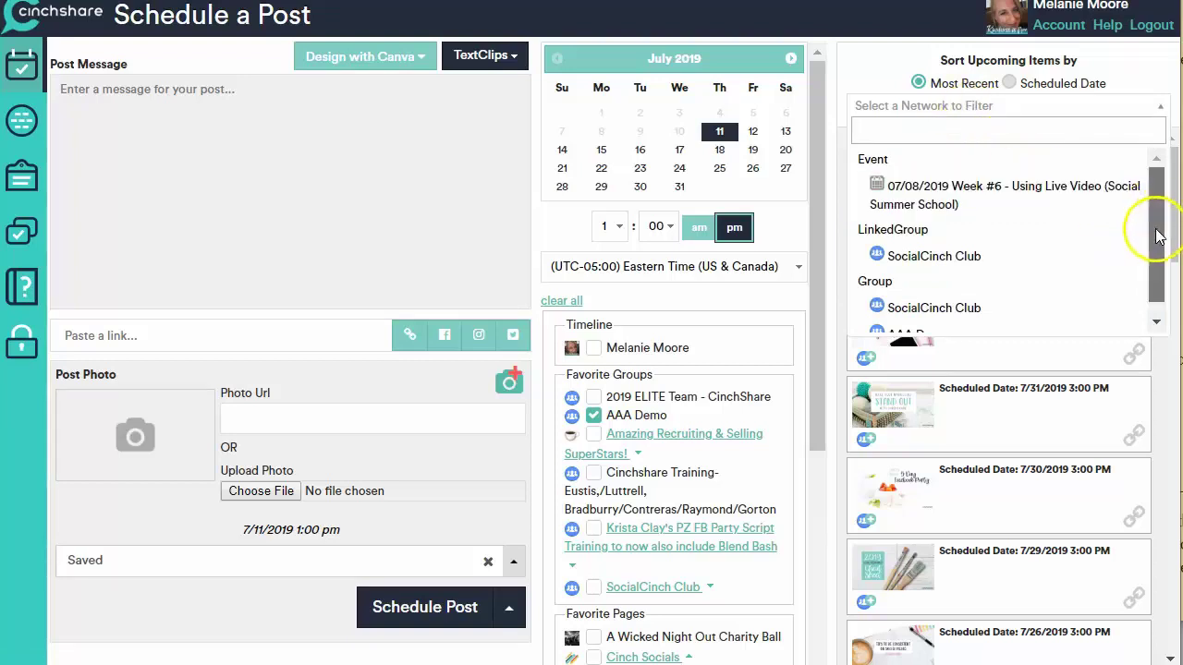
left_click_drag(1158, 236, 1151, 250)
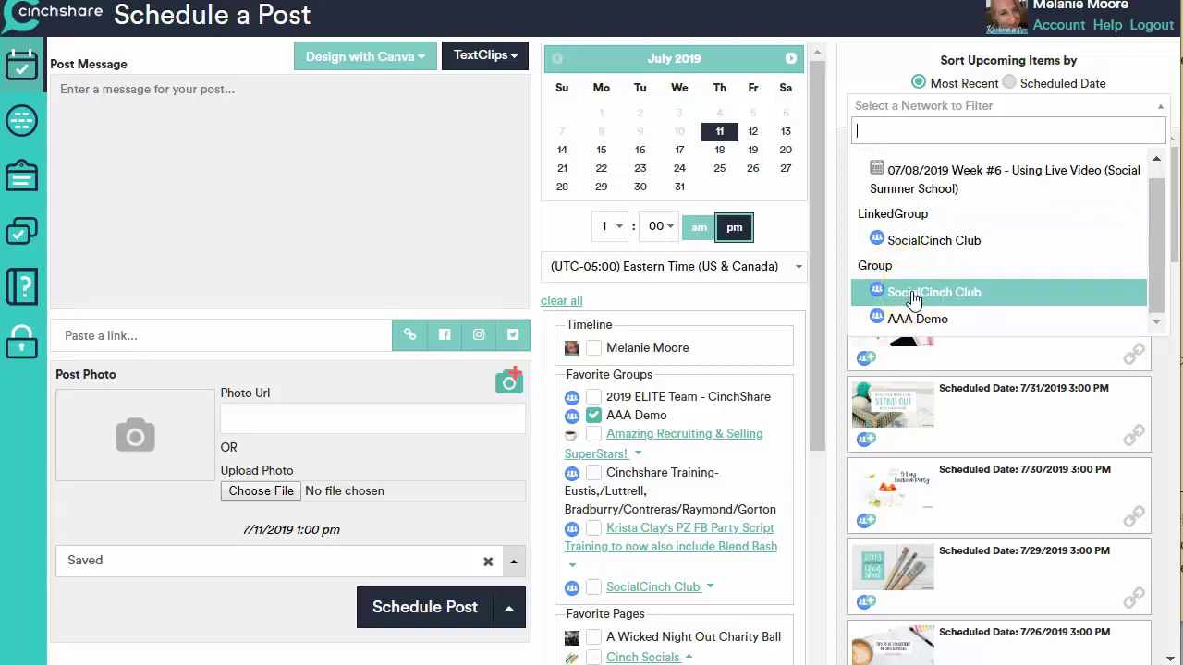
left_click_drag(906, 237, 908, 227)
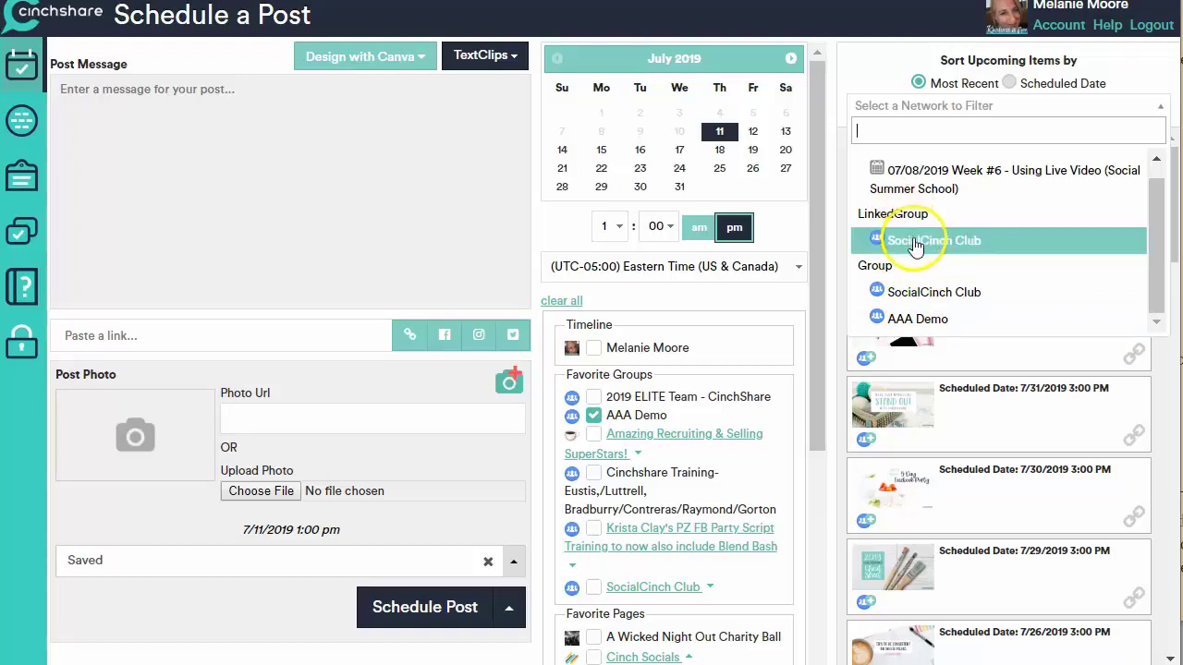
left_click(920, 292)
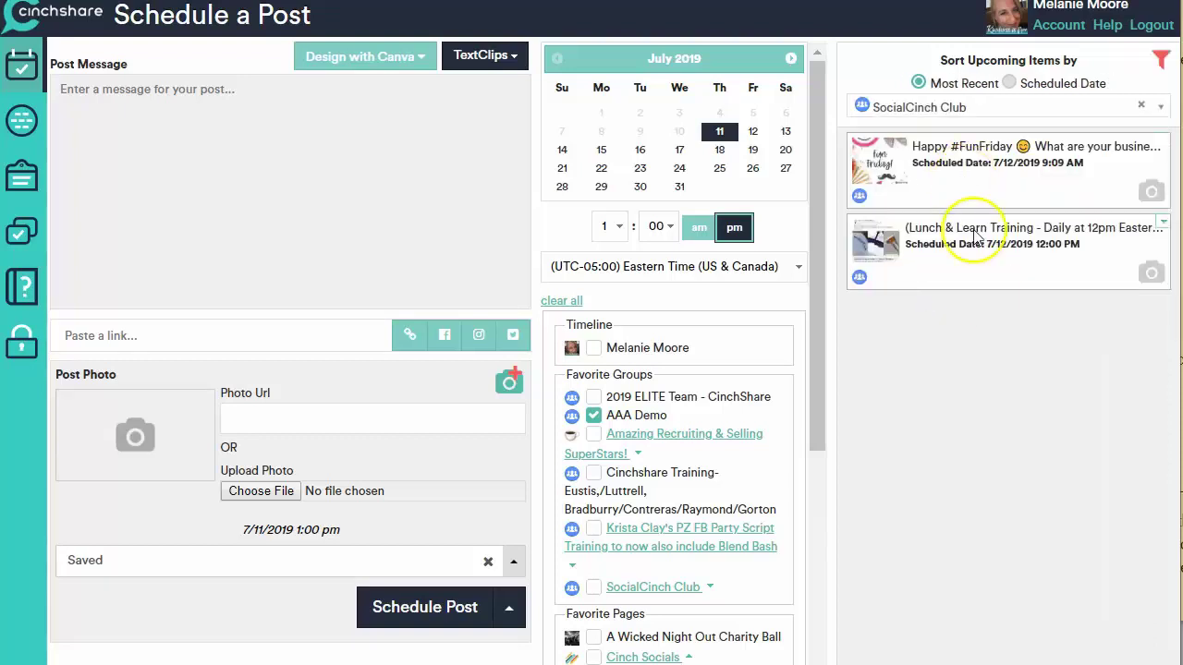
- Switch the network filter to LinkedGroup SocialCinch Club
left_click(989, 108)
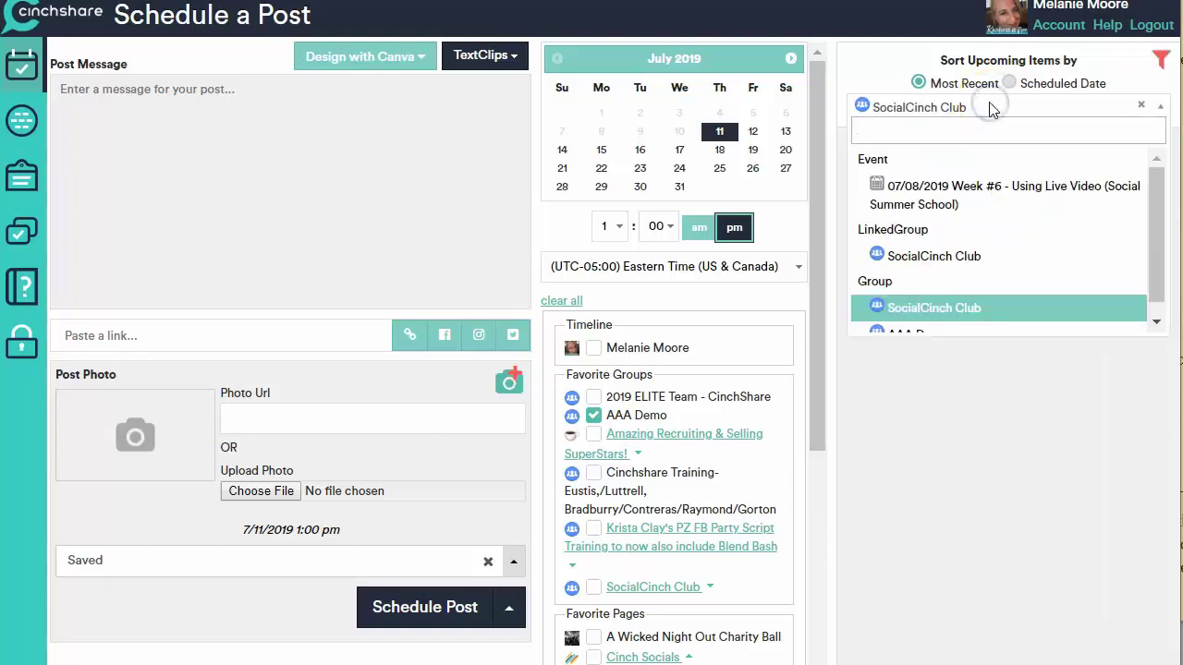
left_click(952, 259)
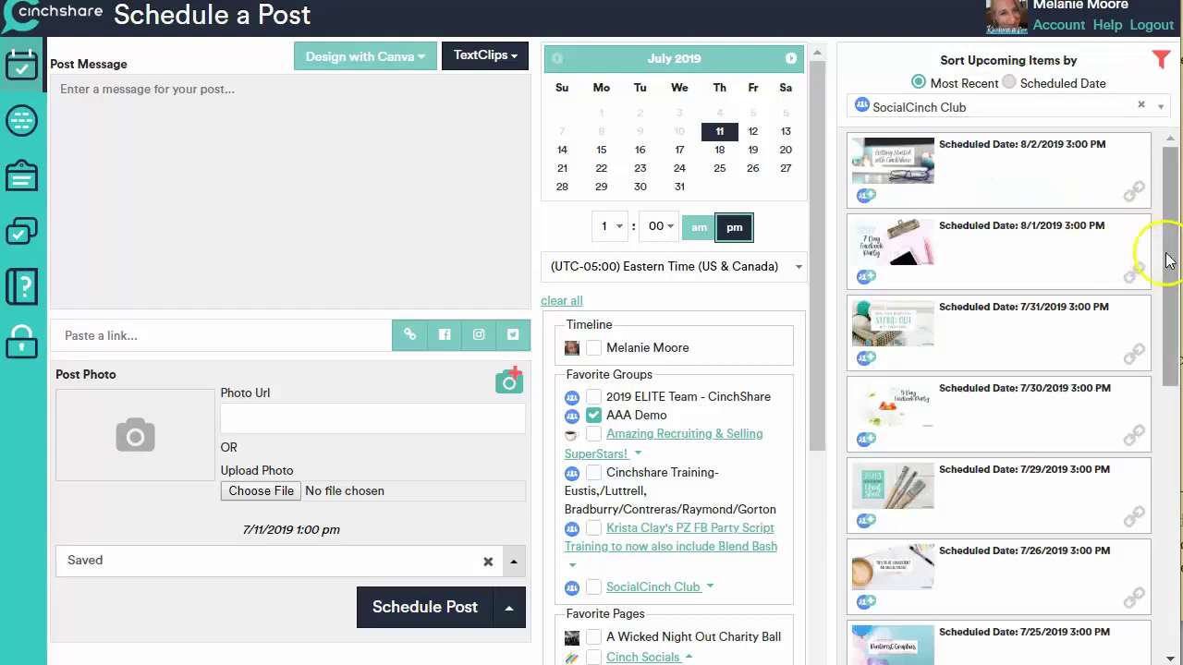
left_click_drag(1162, 251, 1166, 328)
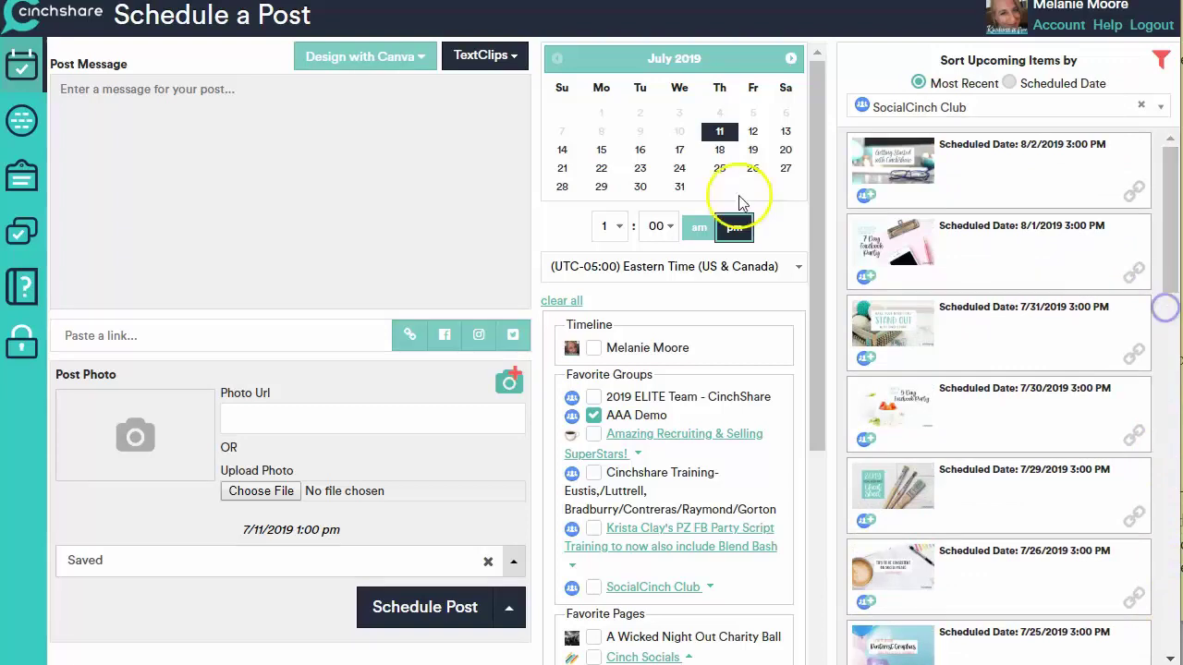